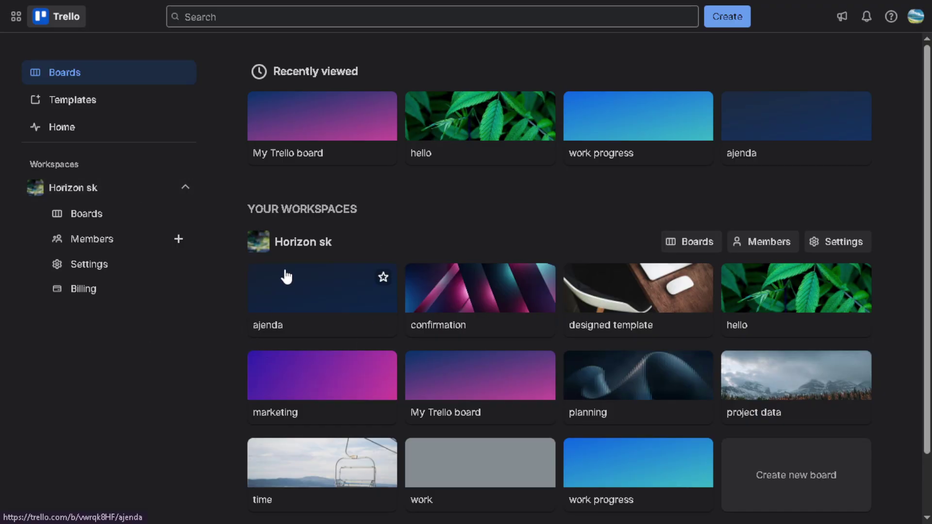
click(726, 19)
click(742, 54)
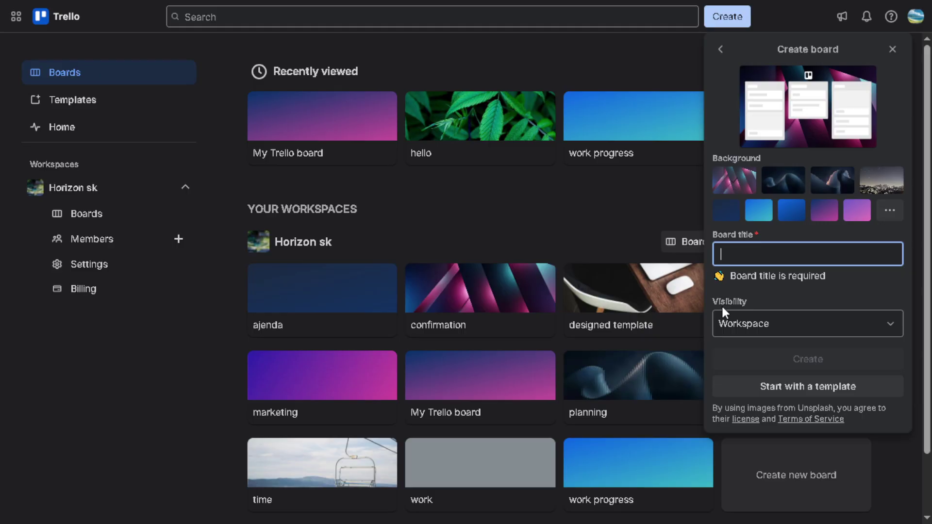
text(hh)
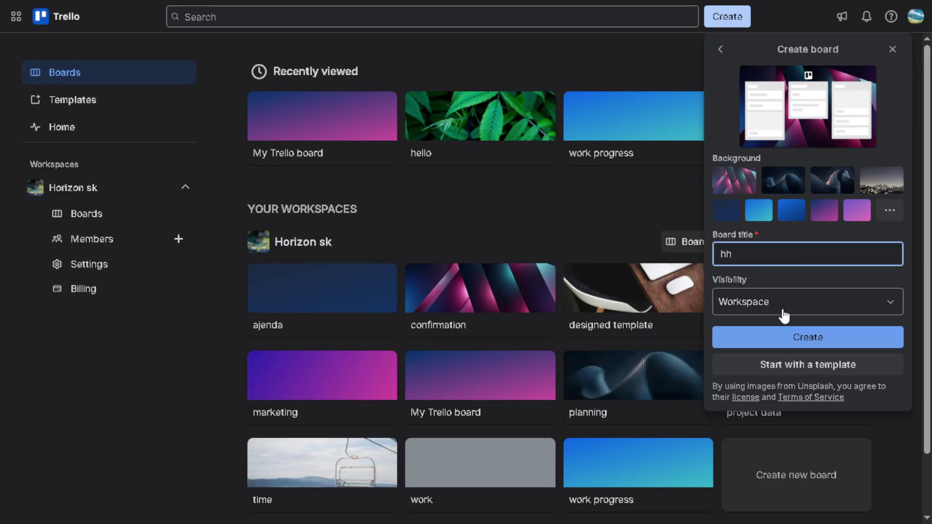
click(614, 225)
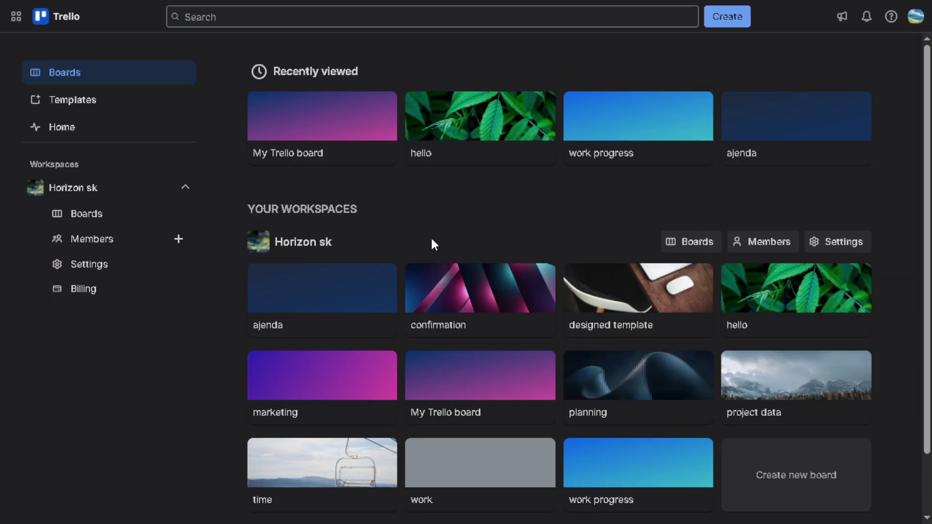
Step: Open the board named My Trello board and add a card titled "why ?" to the to do list
click(439, 394)
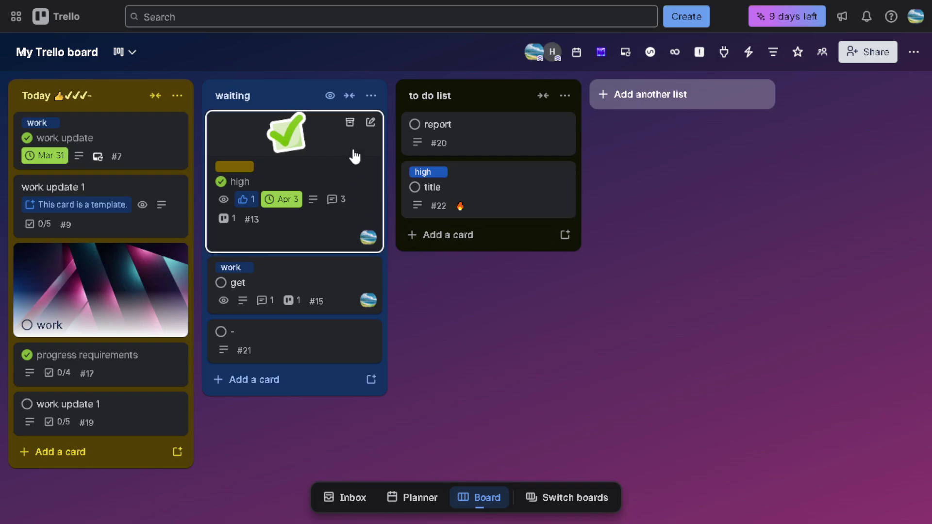
click(436, 236)
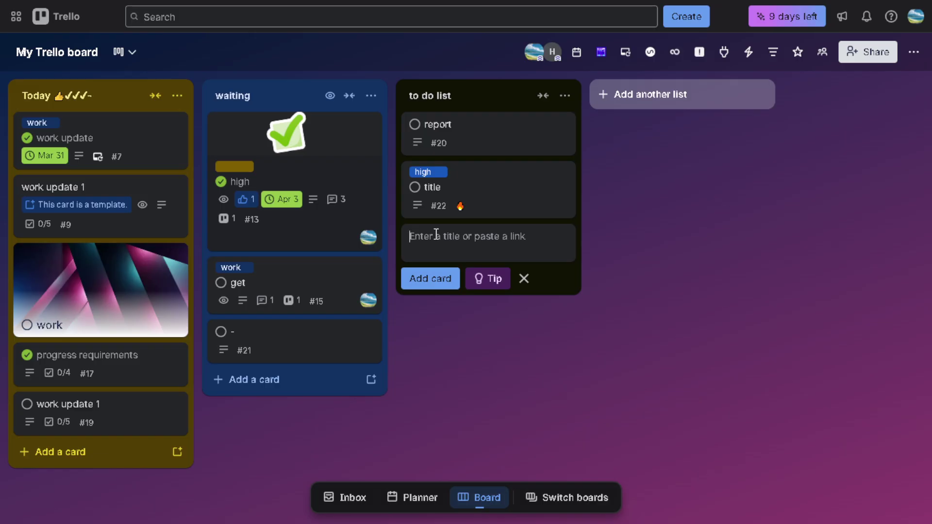
text(why)
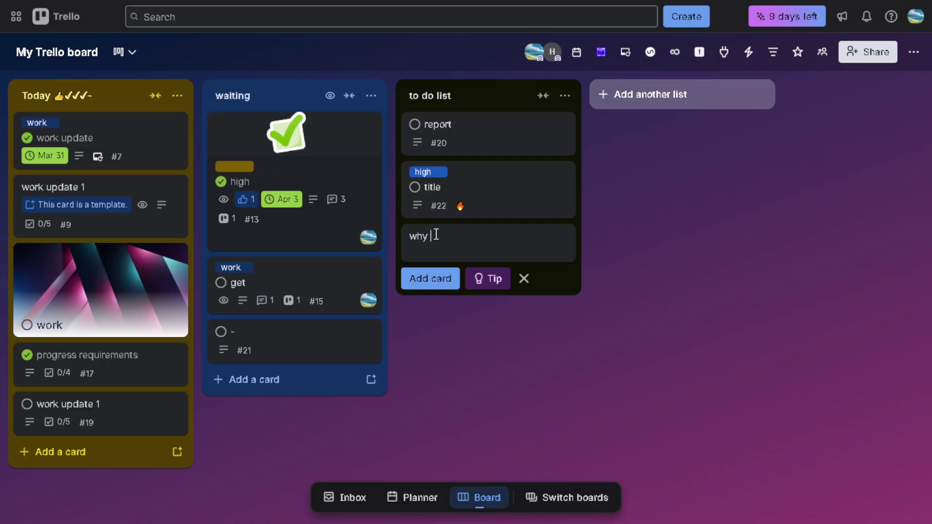
text( ?)
key(Return)
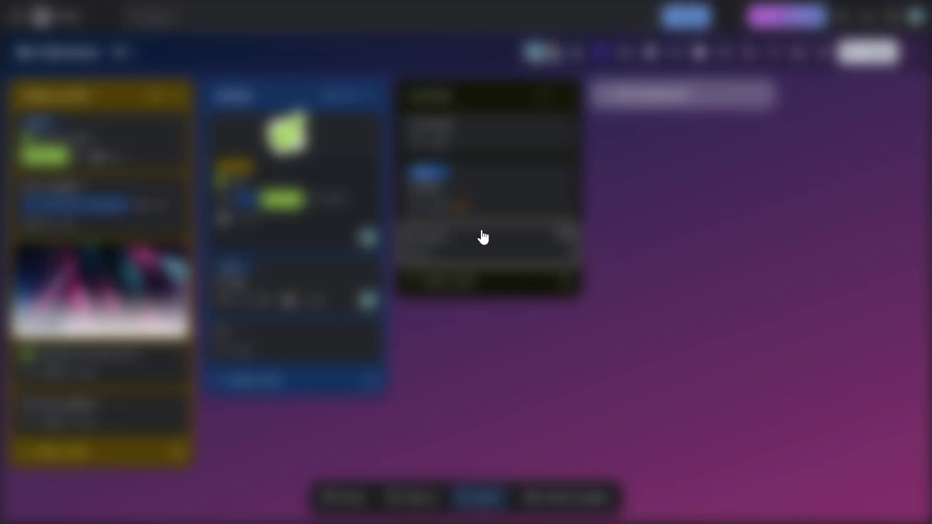
Step: Open the "why ?" card and enter "hello" as its description
click(462, 239)
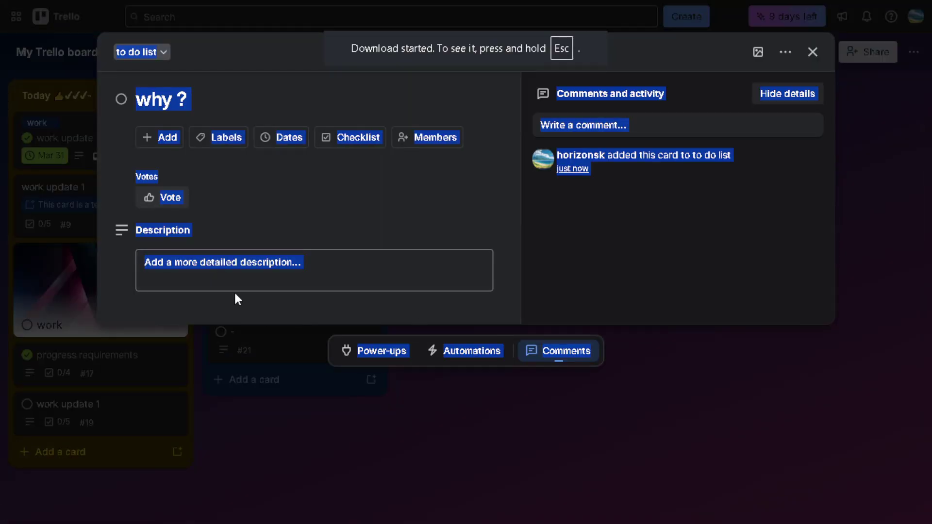
click(328, 266)
click(331, 266)
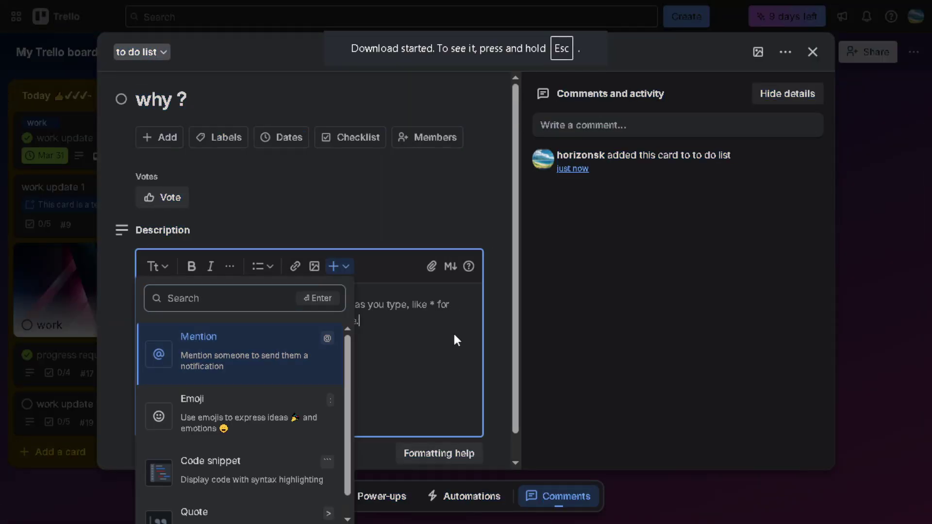
click(267, 305)
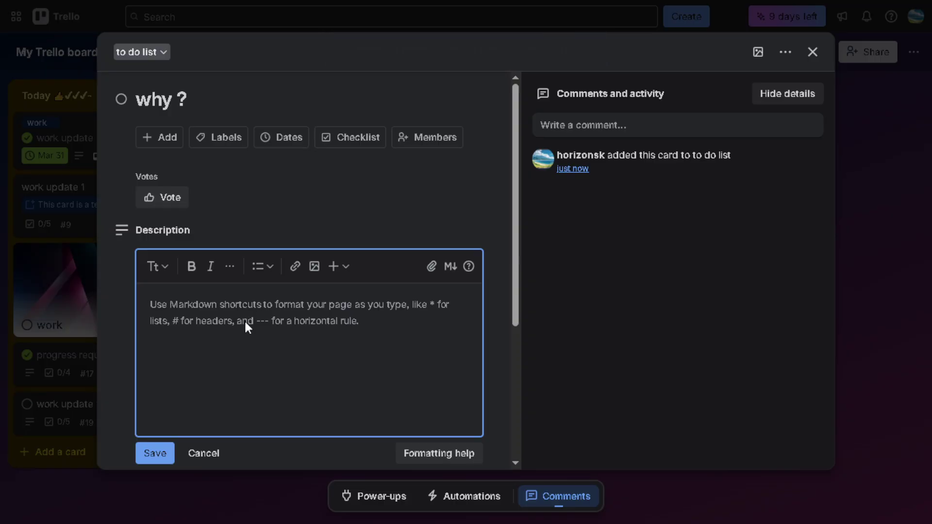
text(hello)
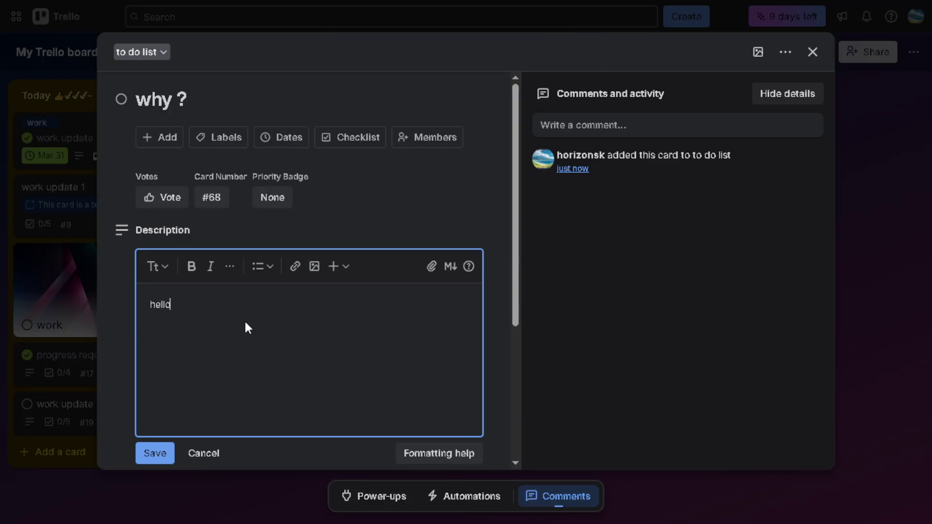
Step: Insert "answer :" before "hello" in the card's description and save the description
key(Left)
key(Left)
key(Left)
key(Left)
key(Left)
text(answer :)
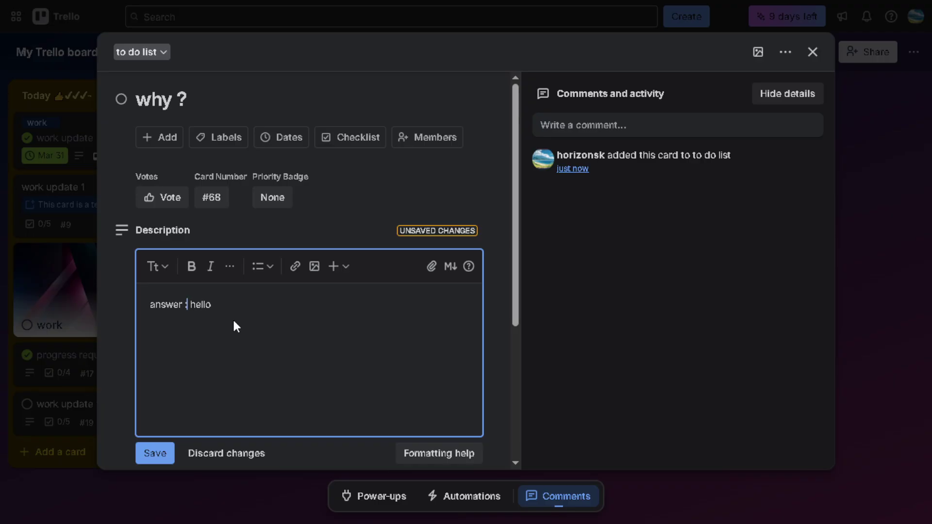
click(261, 333)
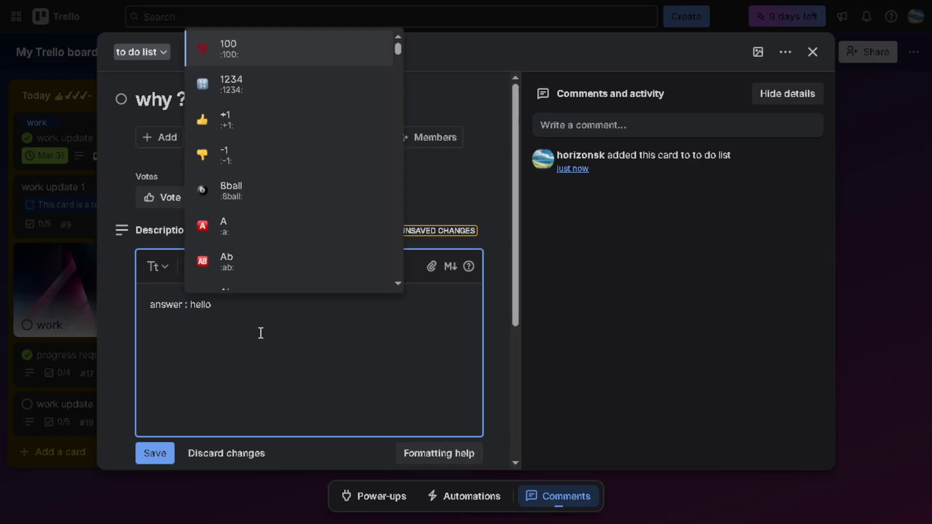
click(435, 186)
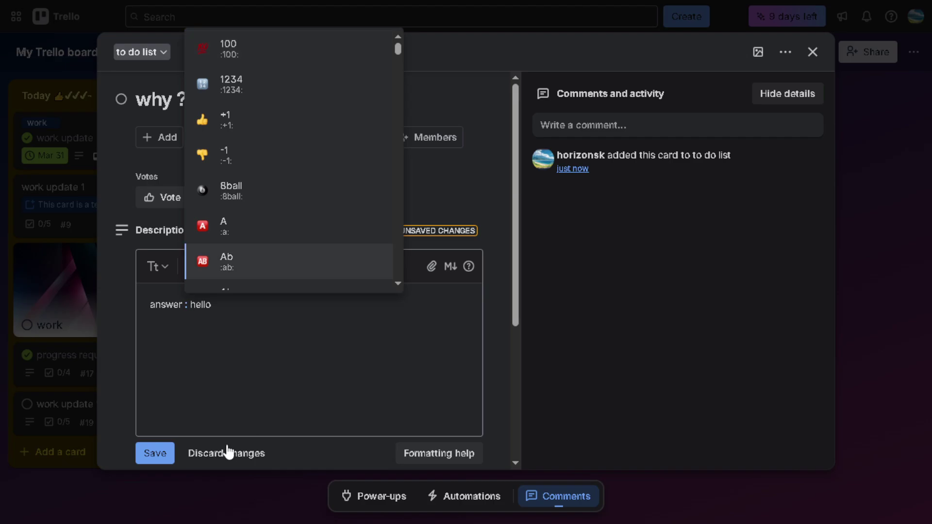
click(161, 454)
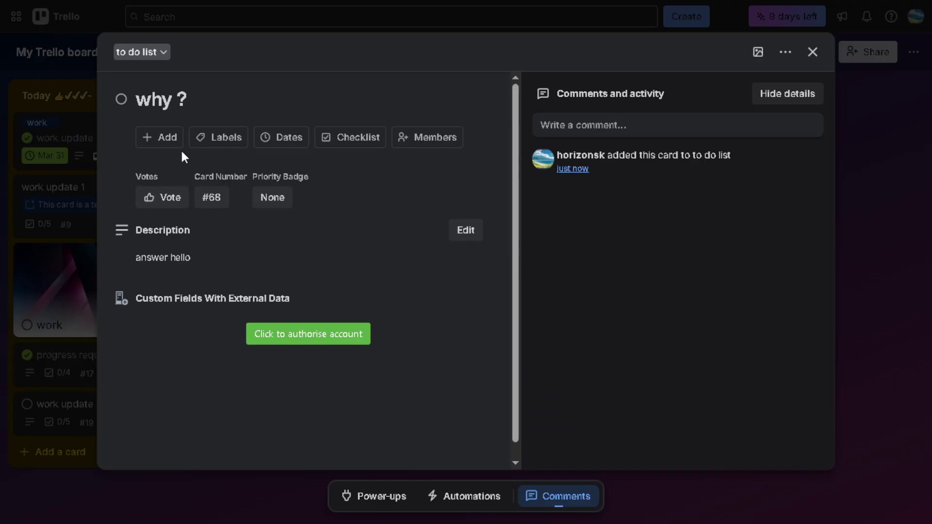
click(155, 138)
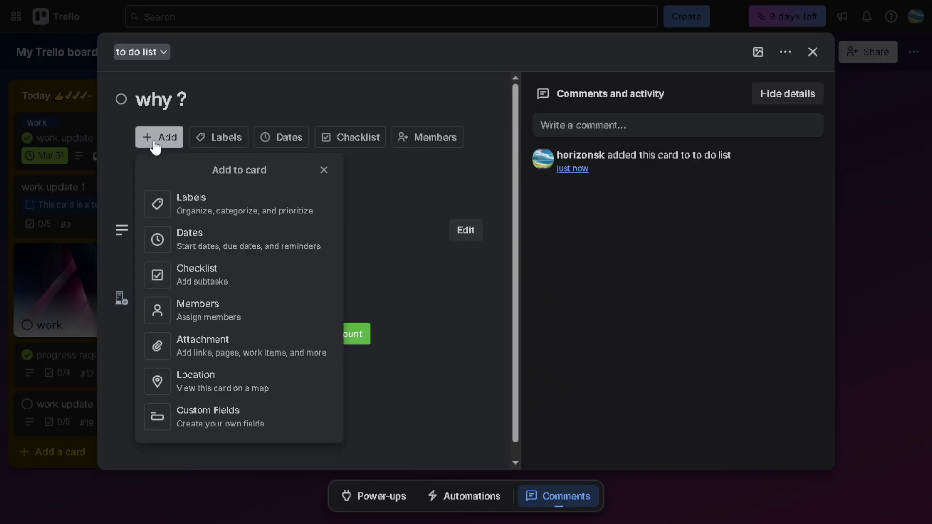
click(260, 354)
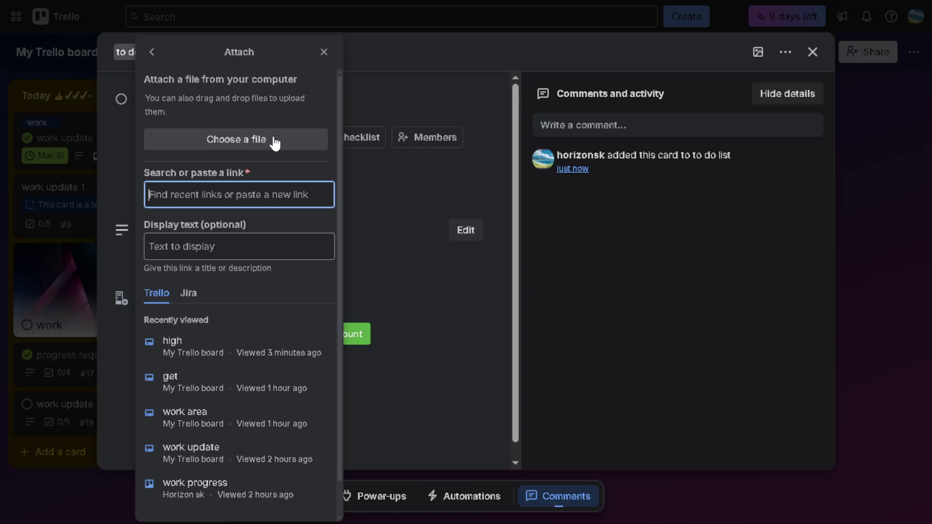
click(395, 194)
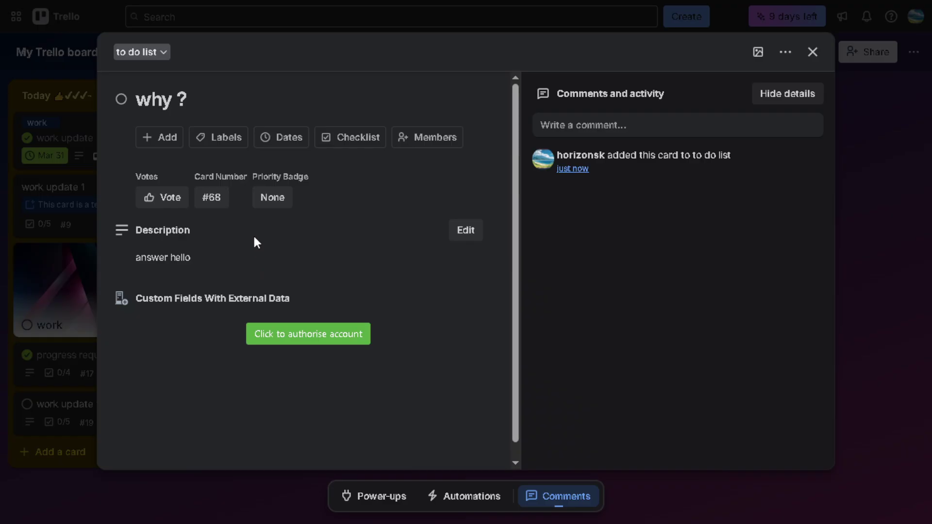
Step: Add a checklist titled "hello" to the "why ?" card, without copying items from another checklist
click(344, 142)
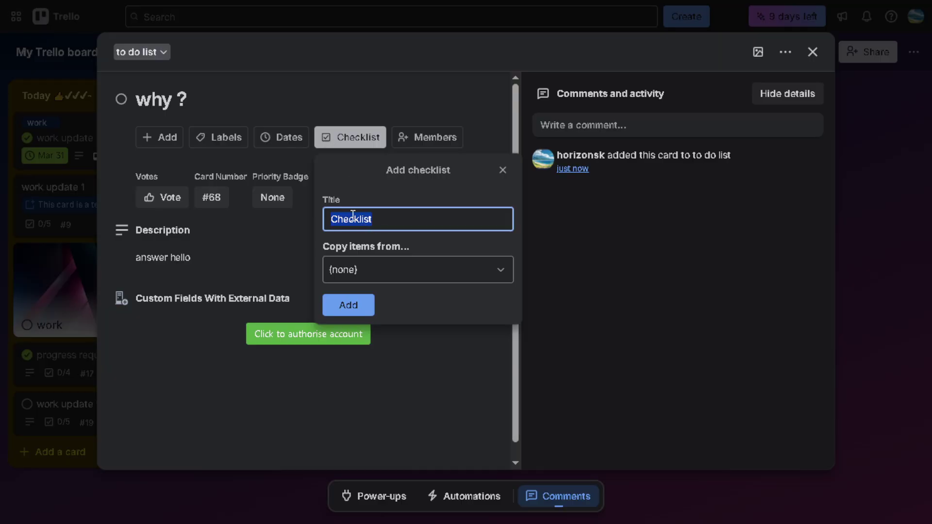
key(BackSpace)
text(hello)
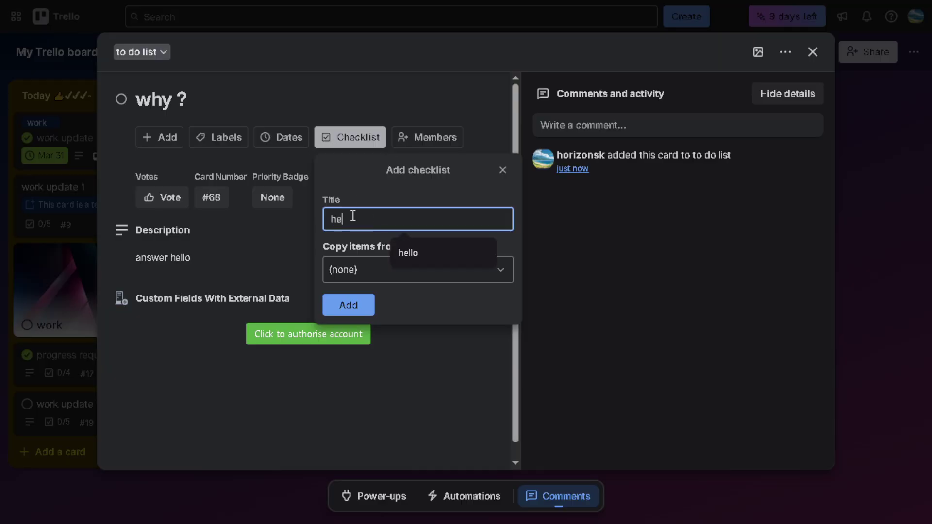
click(347, 306)
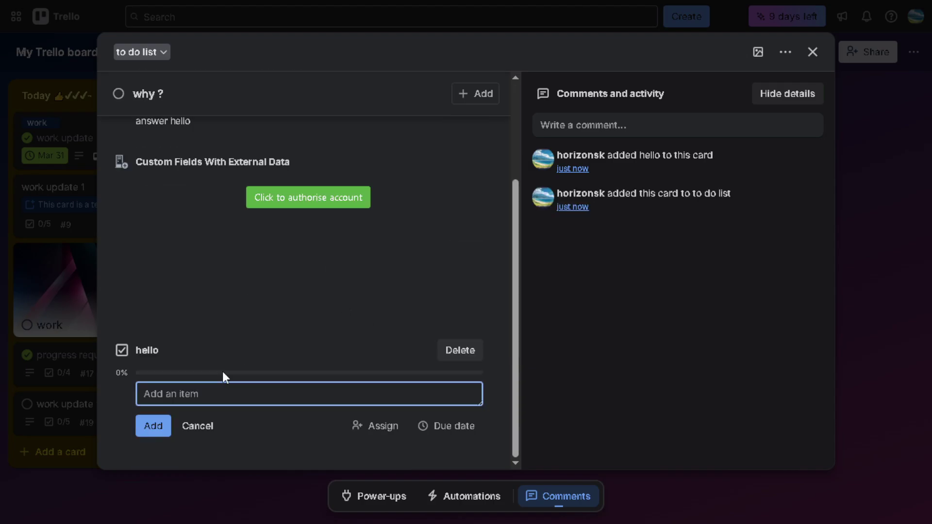
Step: Add three items to the "hello" checklist, each named "h"
text(h)
click(165, 428)
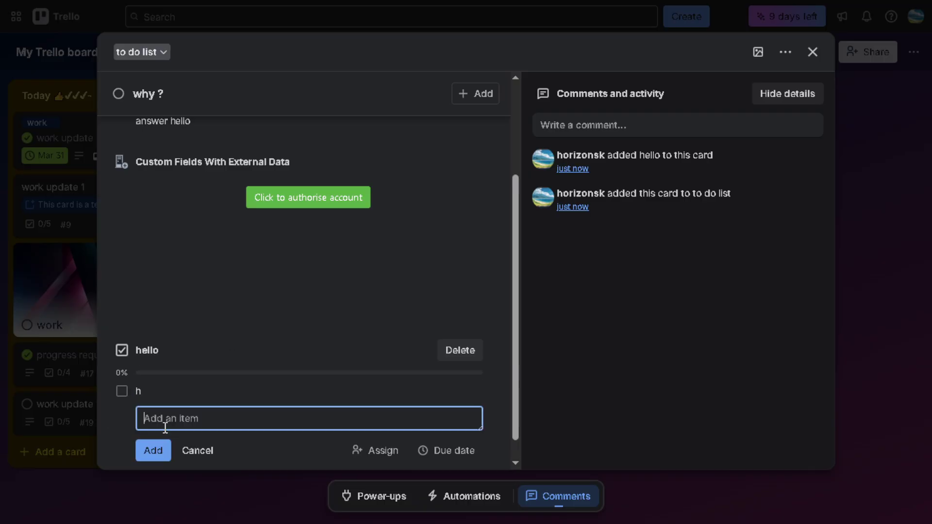
text(h)
click(157, 451)
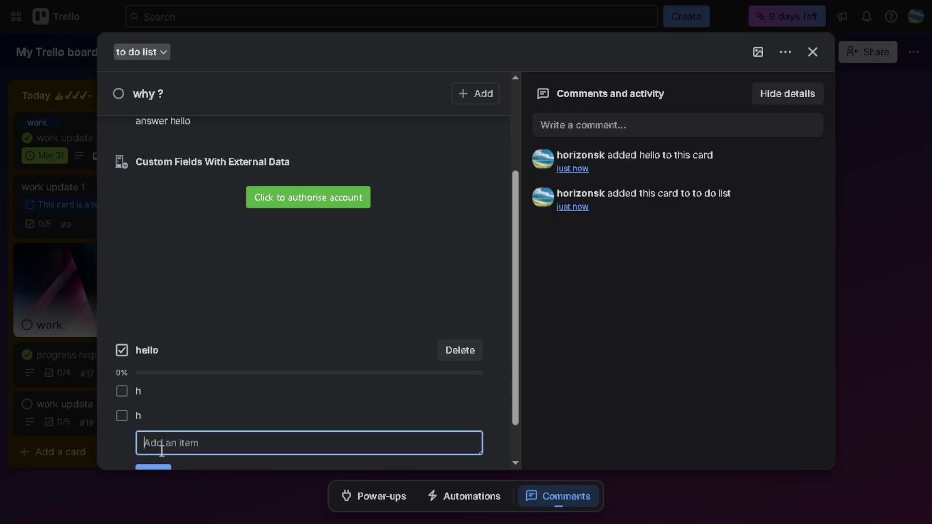
text(h)
scroll(154, 455, down, 1)
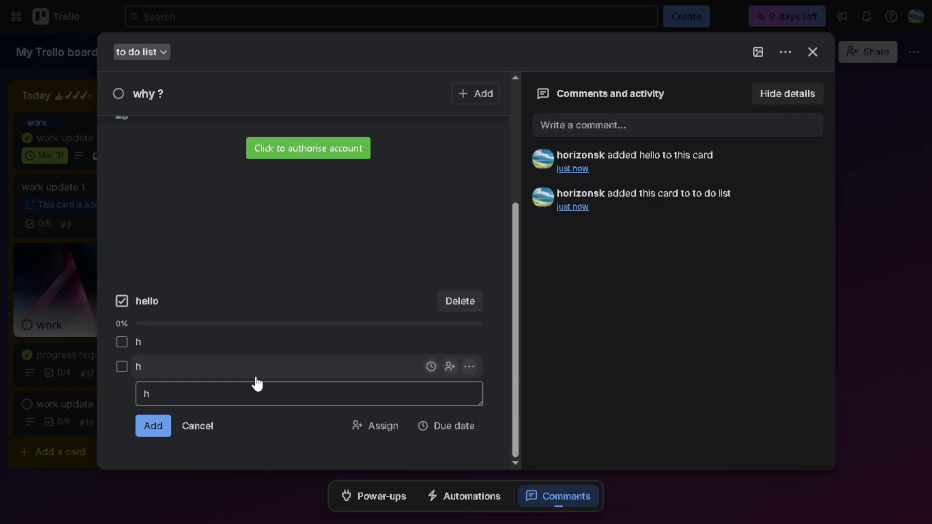
key(Return)
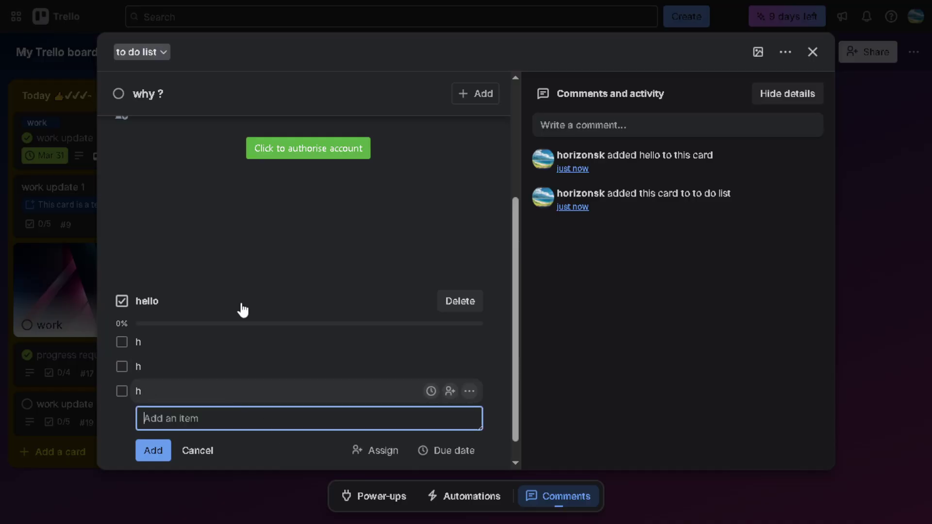
scroll(231, 381, up, 1)
scroll(226, 366, up, 2)
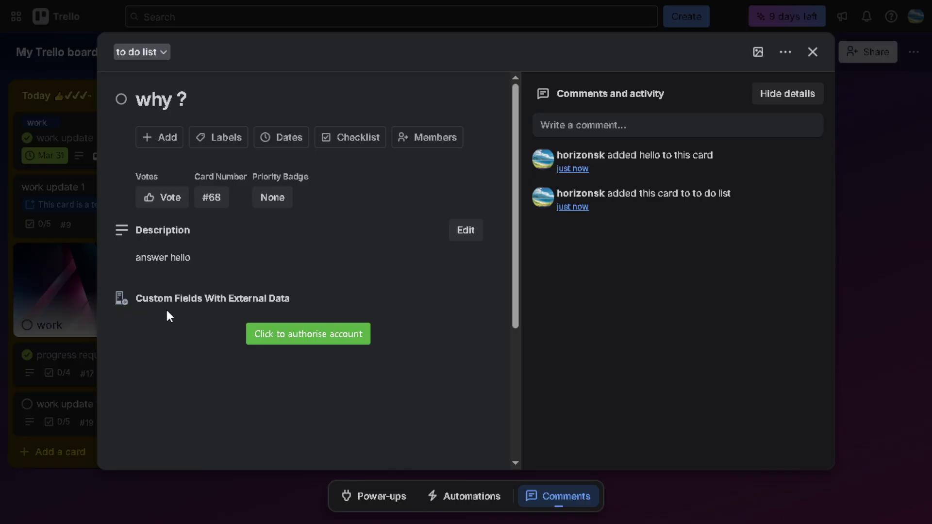
click(209, 141)
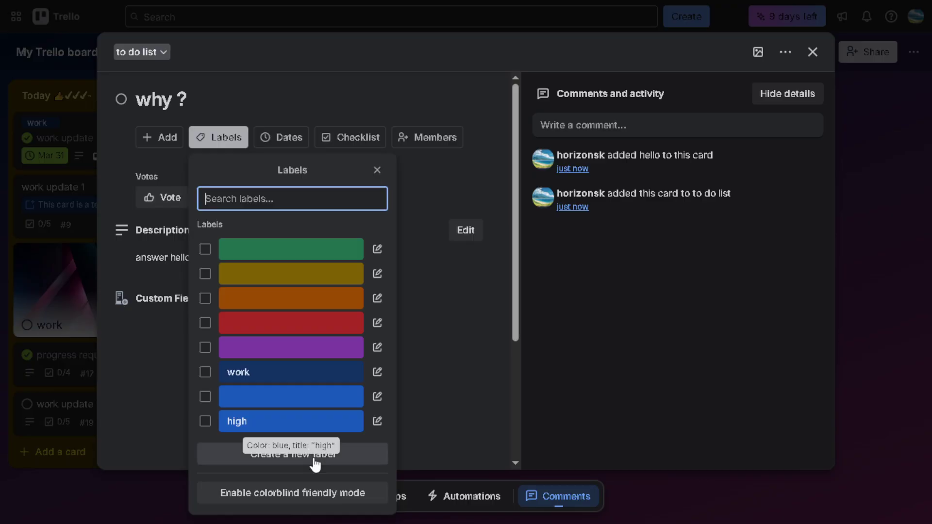
click(351, 456)
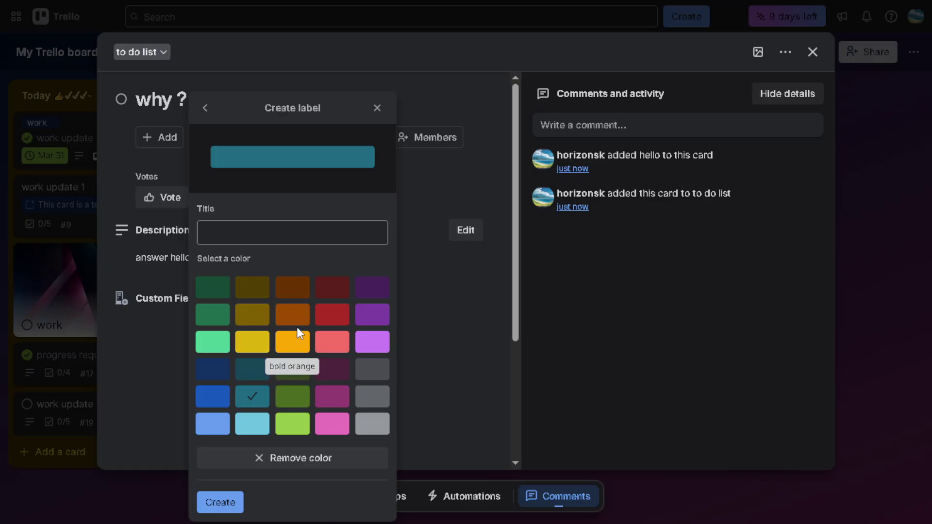
click(220, 318)
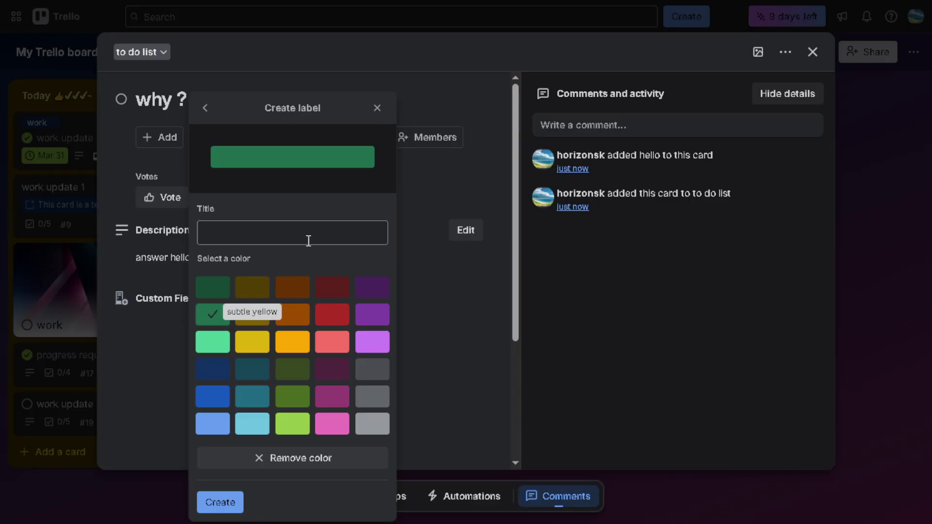
click(375, 109)
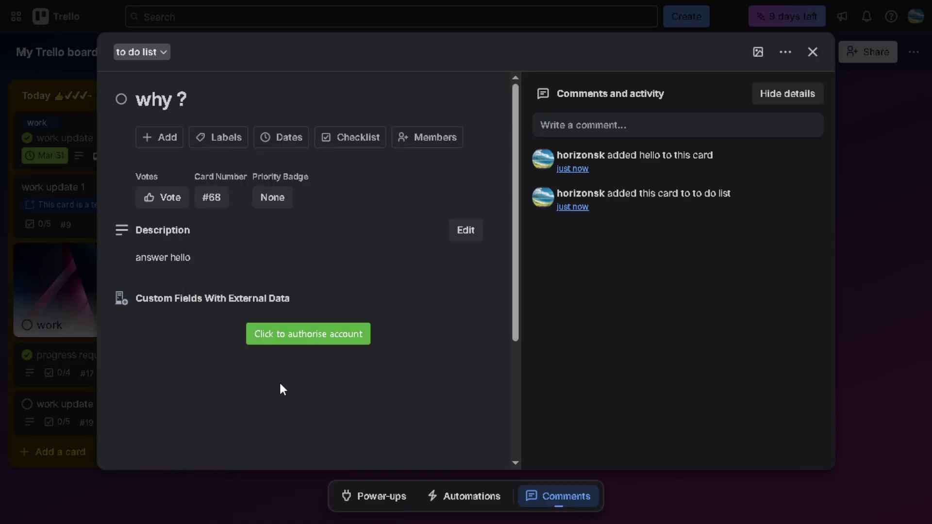